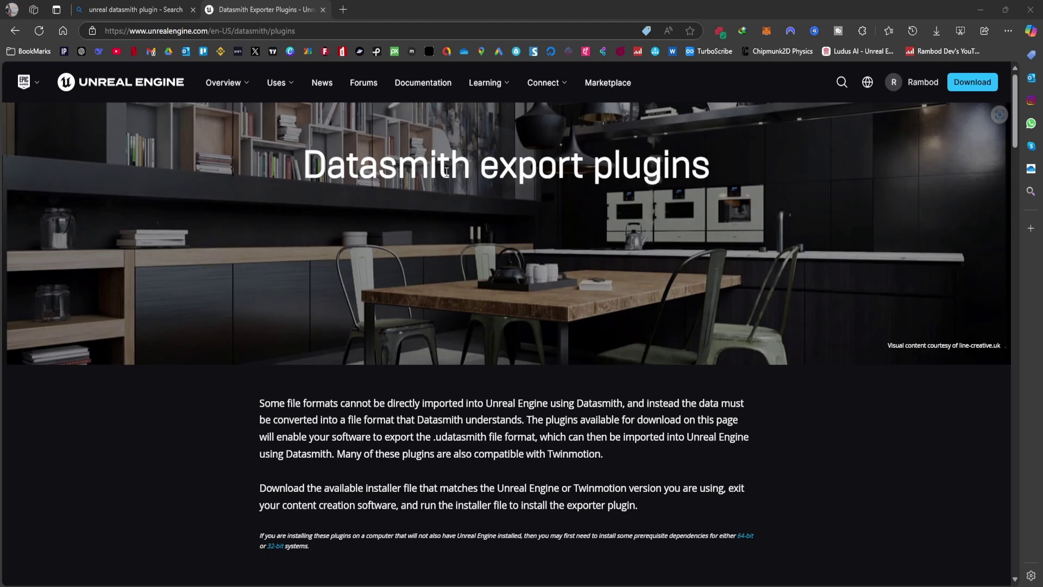
Find the Autodesk Navisworks exporter on the Datasmith export plugins page and check which Navisworks versions it supports
{"action": "left_click", "coordinate": [140, 8]}
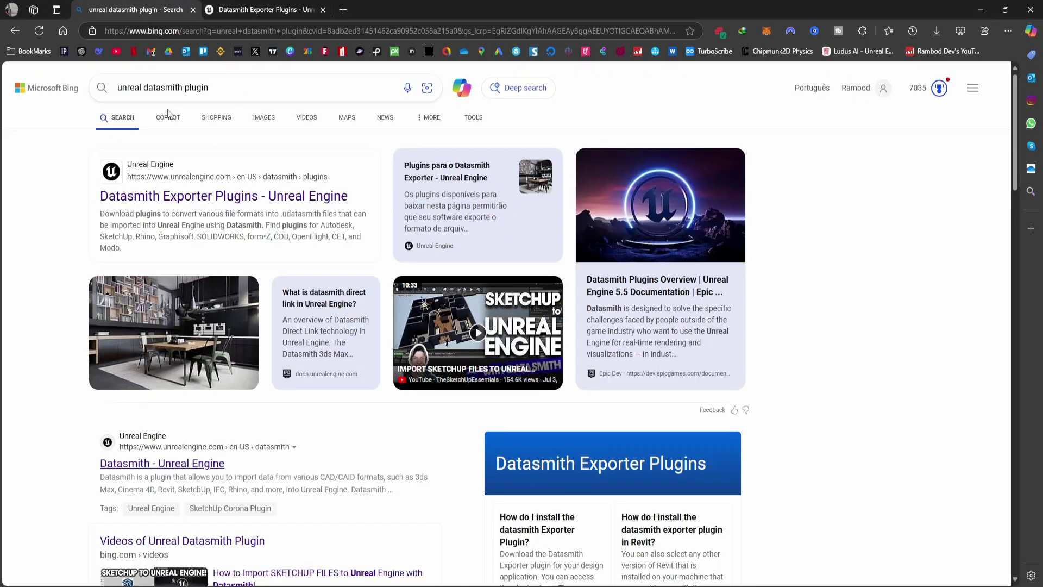
{"action": "left_click", "coordinate": [266, 9]}
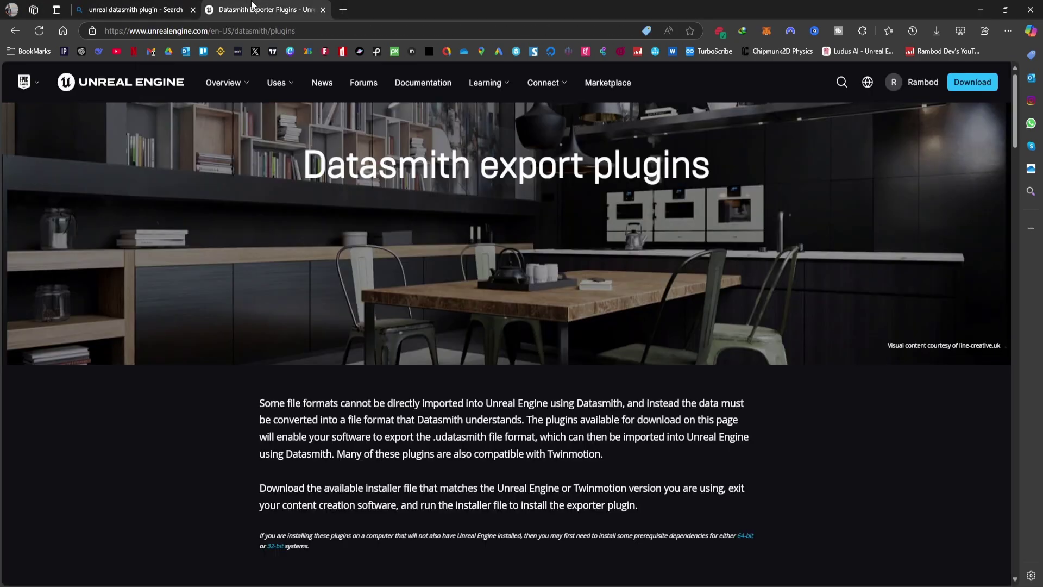
{"action": "scroll", "coordinate": [356, 270], "scroll_direction": "down", "scroll_amount": 4}
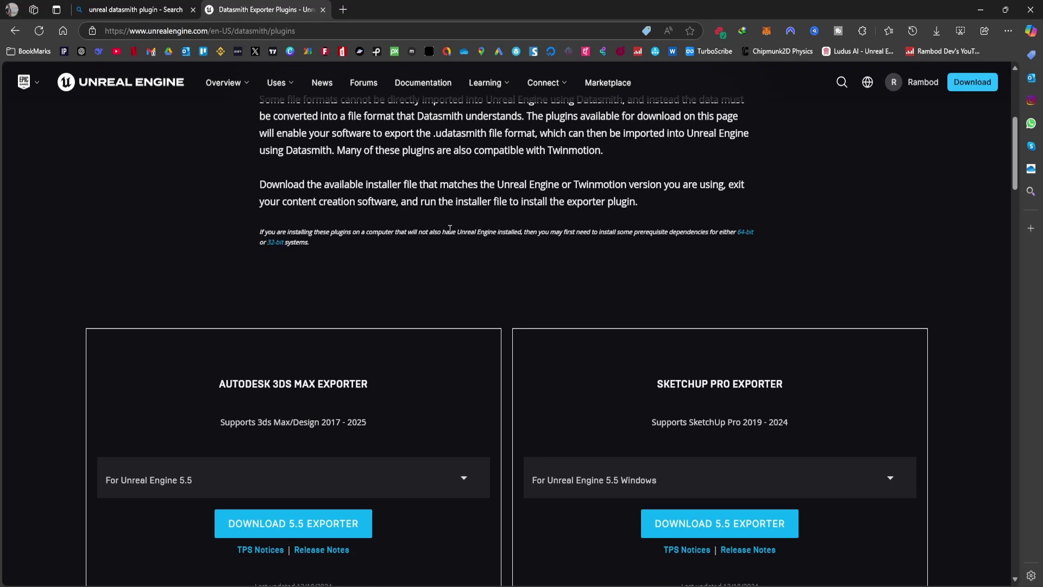
{"action": "scroll", "coordinate": [395, 281], "scroll_direction": "down", "scroll_amount": 3}
{"action": "scroll", "coordinate": [618, 251], "scroll_direction": "down", "scroll_amount": 5}
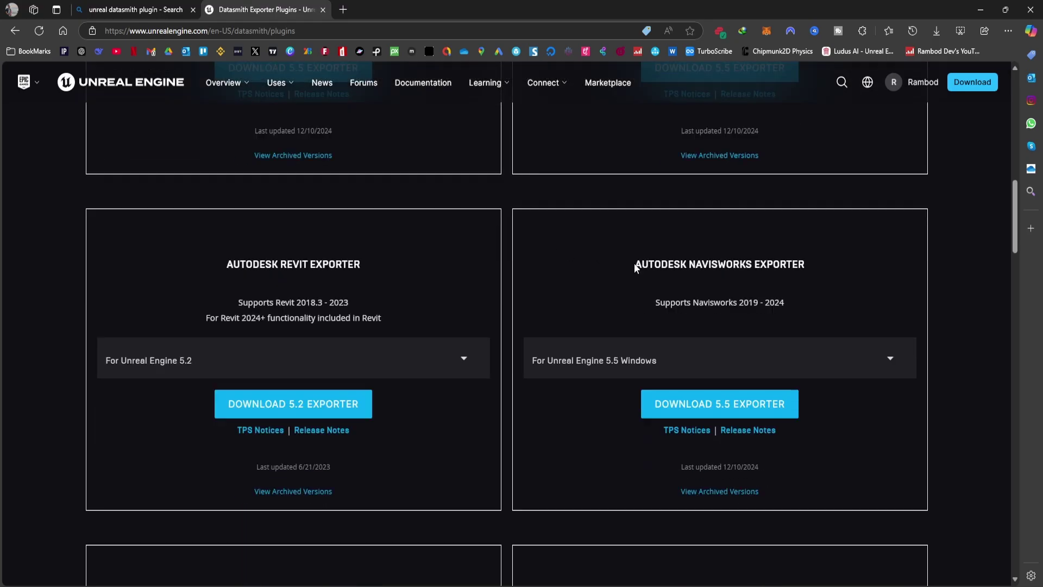
{"action": "left_click_drag", "start_coordinate": [635, 264], "coordinate": [810, 266]}
{"action": "left_click_drag", "start_coordinate": [737, 302], "coordinate": [794, 308]}
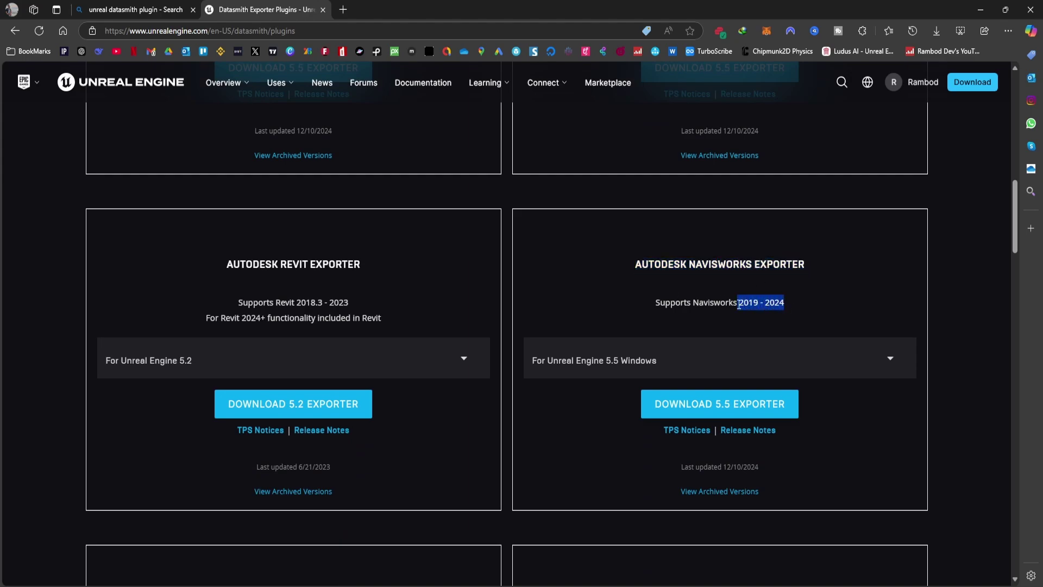
{"action": "left_click", "coordinate": [698, 296]}
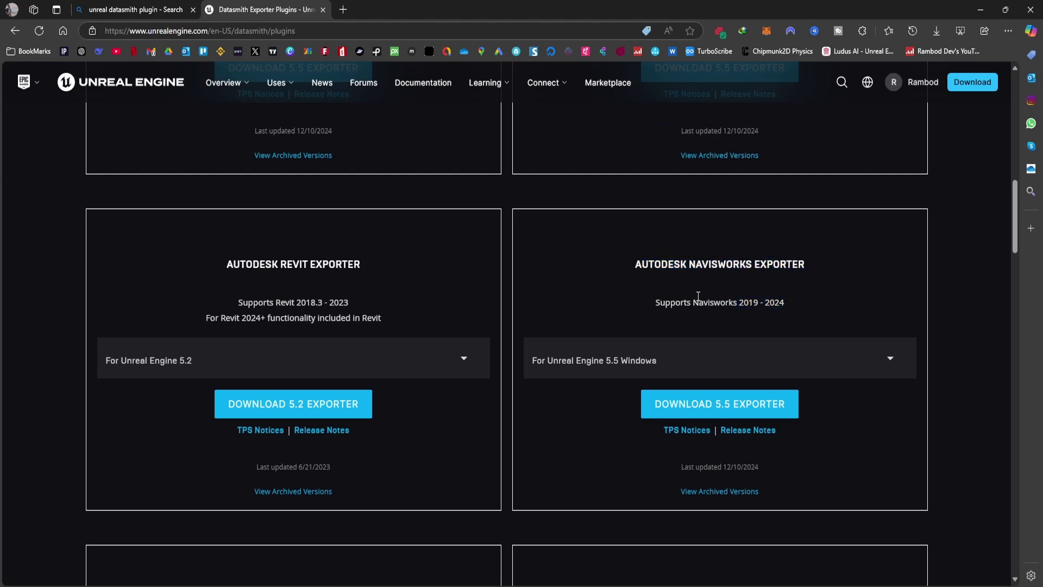
Try to download the Navisworks exporter for Unreal Engine 5.5
{"action": "left_click", "coordinate": [681, 416]}
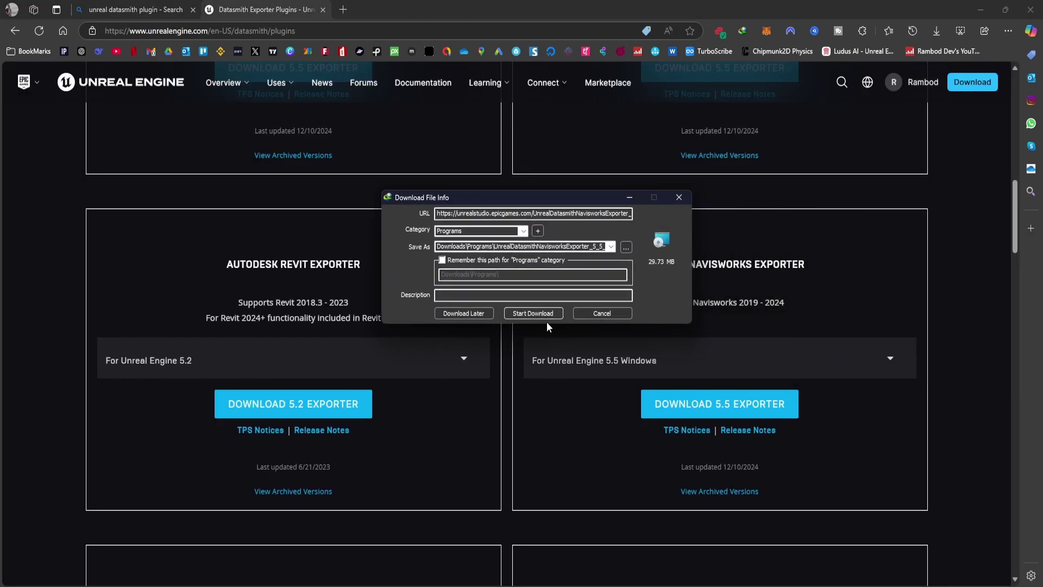
{"action": "left_click", "coordinate": [600, 311]}
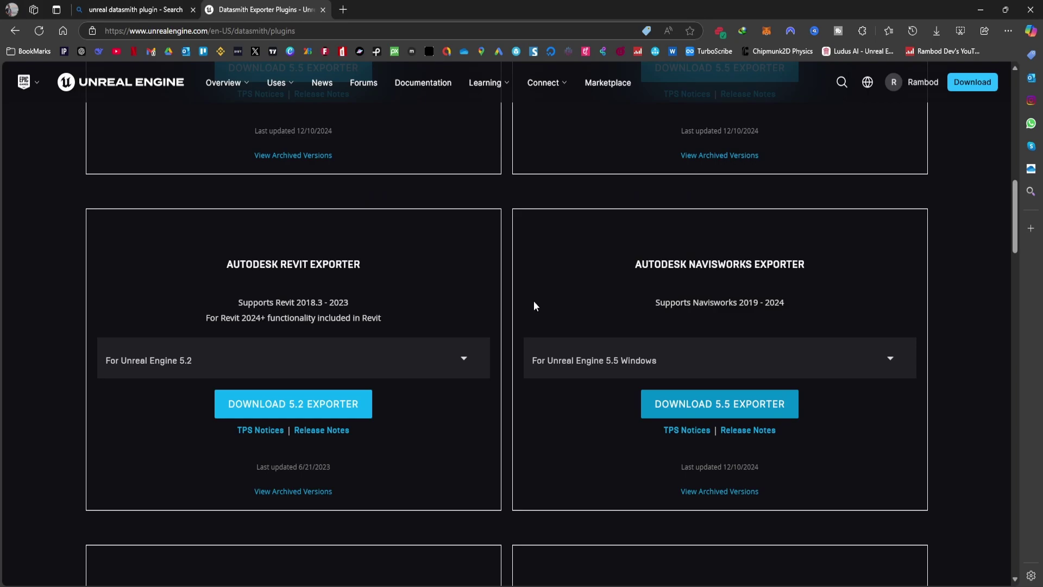
{"action": "scroll", "coordinate": [522, 303], "scroll_direction": "up", "scroll_amount": 15}
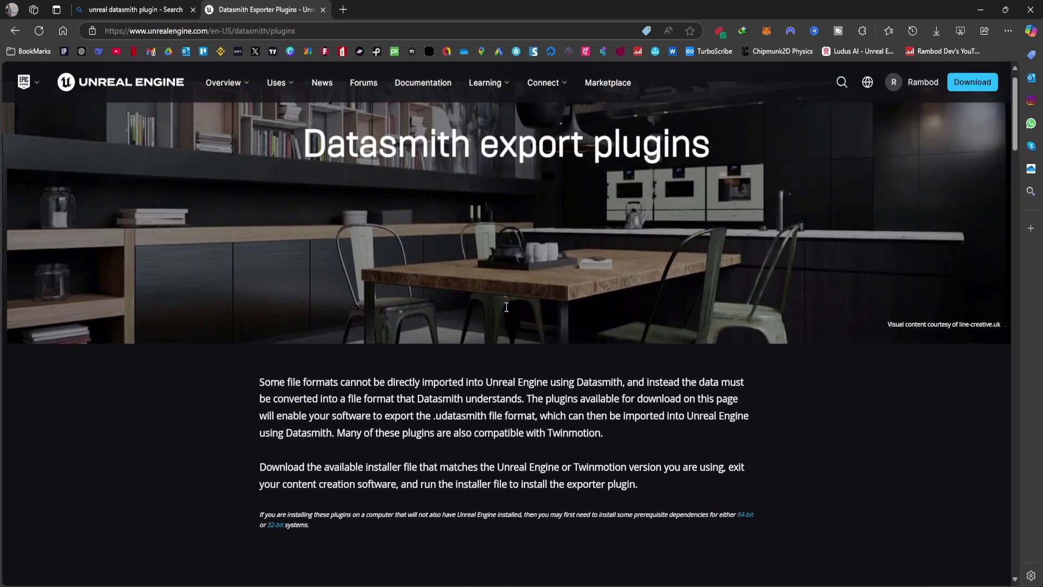
{"action": "scroll", "coordinate": [507, 261], "scroll_direction": "down", "scroll_amount": 15}
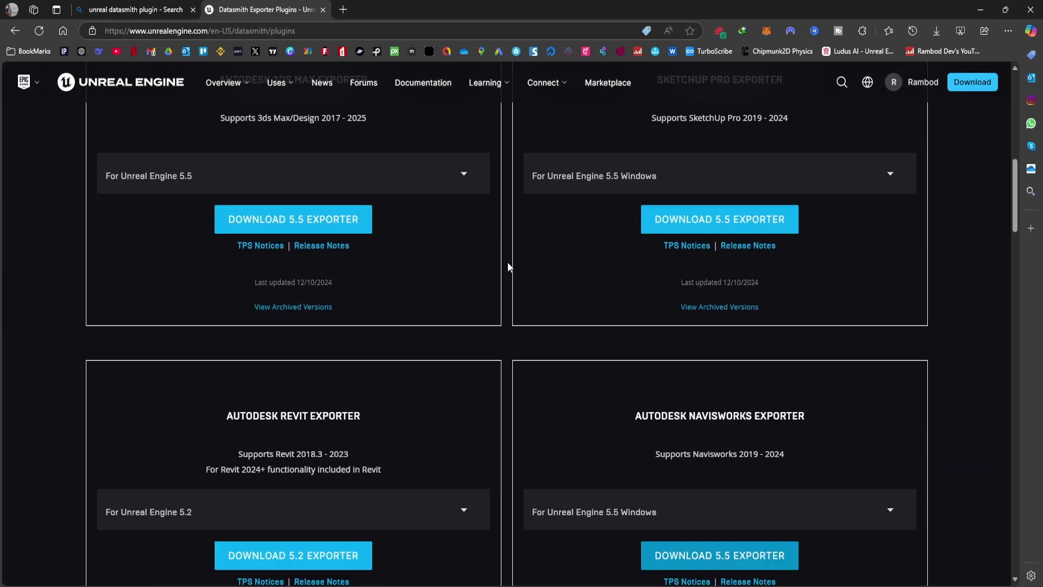
{"action": "scroll", "coordinate": [507, 264], "scroll_direction": "up", "scroll_amount": 15}
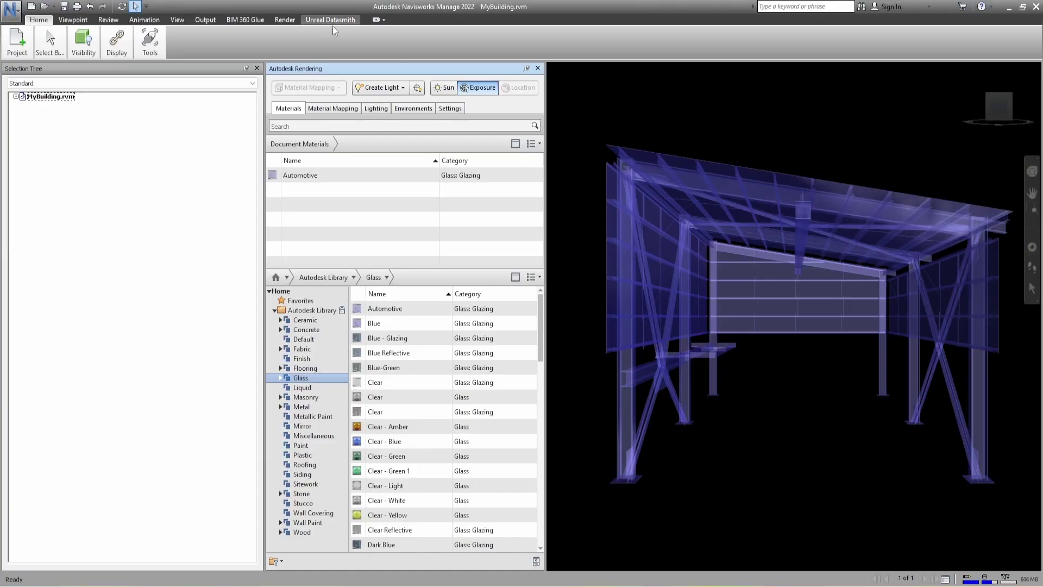
Switch to Navisworks Manage, open the Unreal Datasmith export settings and set the merging of last objects in hierarchy to 0
{"action": "left_click", "coordinate": [332, 19]}
{"action": "left_click", "coordinate": [22, 47]}
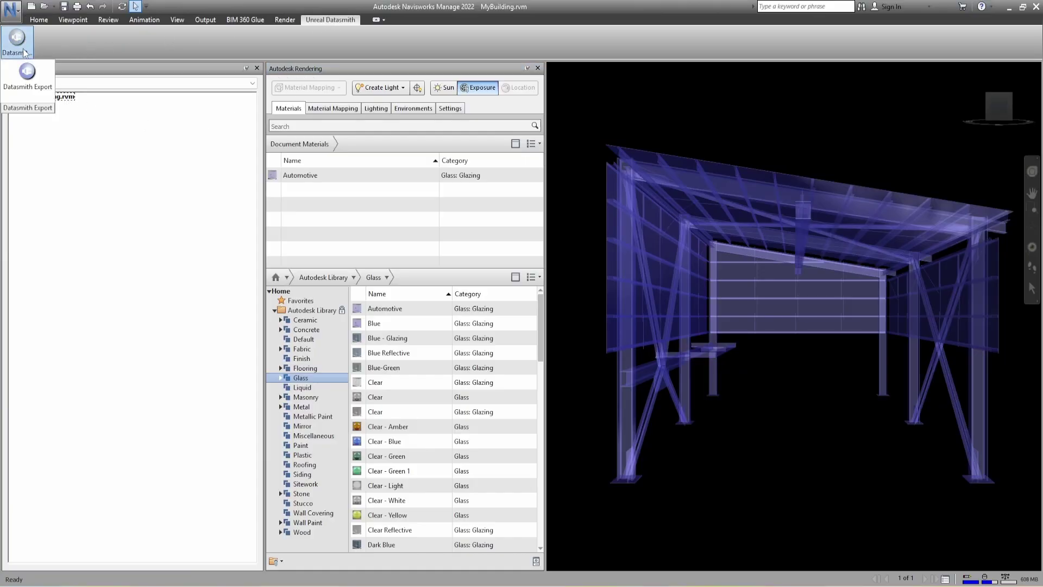
{"action": "left_click", "coordinate": [27, 78]}
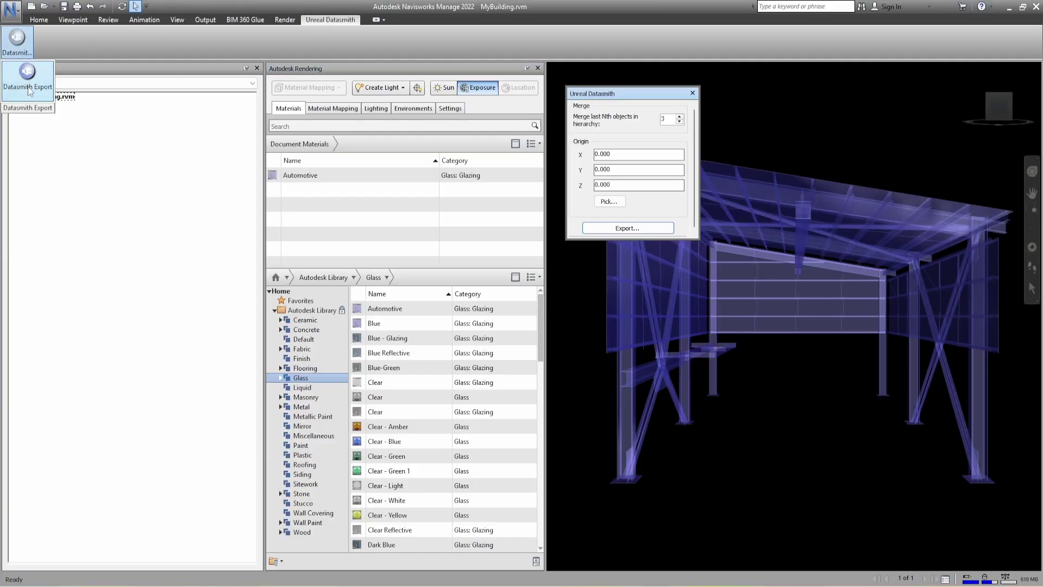
{"action": "left_click", "coordinate": [679, 122]}
{"action": "left_click", "coordinate": [679, 121]}
{"action": "left_click", "coordinate": [679, 121]}
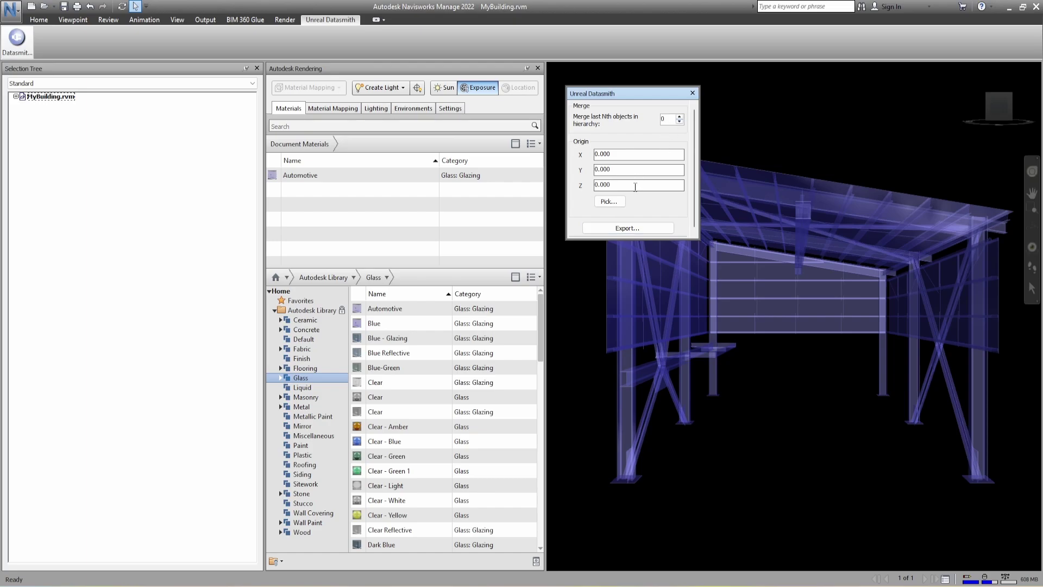
Set the Datasmith export origin by picking a point on the building model
{"action": "left_click", "coordinate": [608, 201]}
{"action": "left_click", "coordinate": [683, 339]}
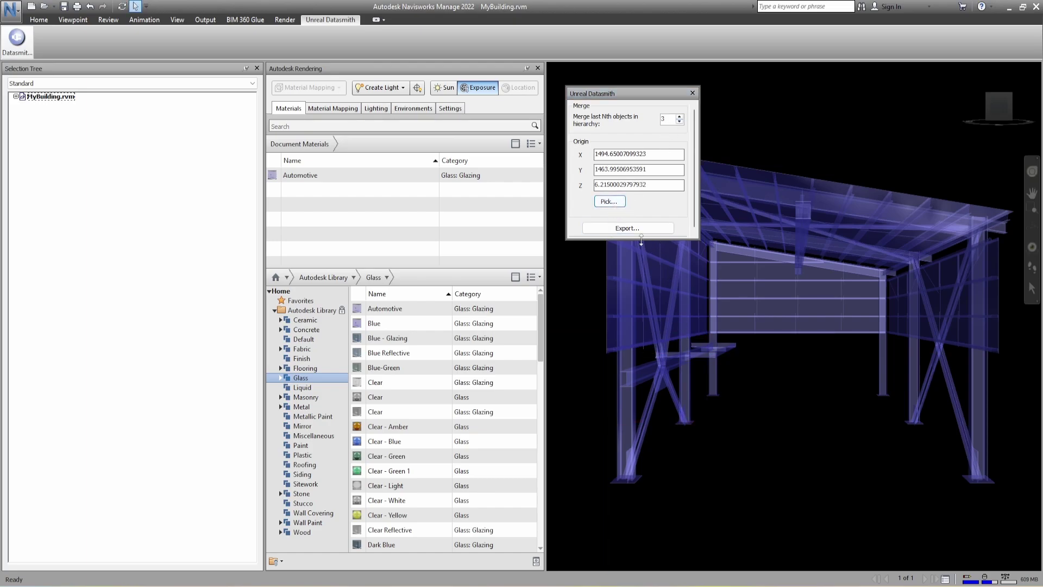
{"action": "left_click", "coordinate": [615, 233]}
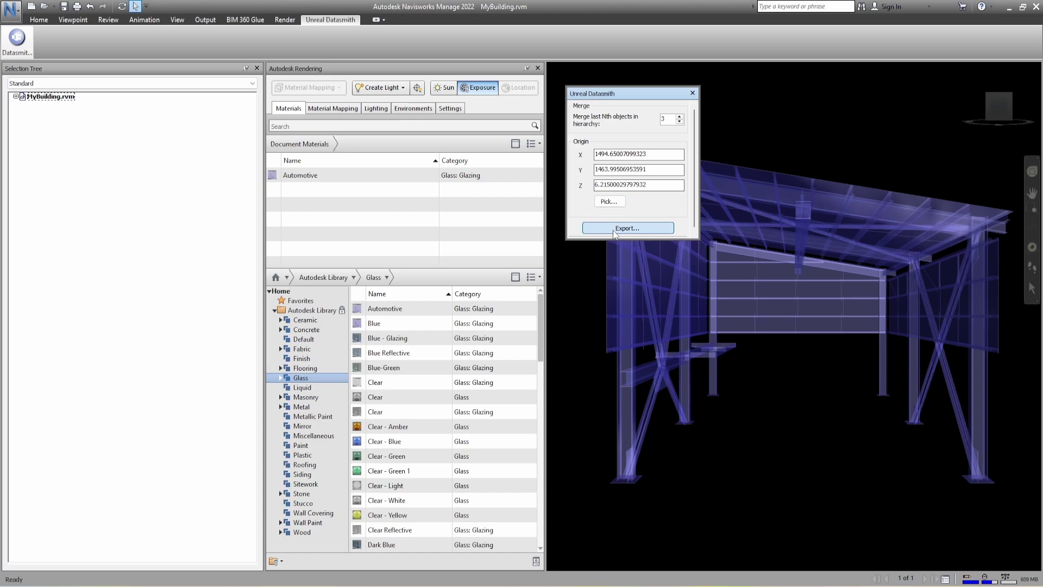
Set the hierarchy merge value to 1 and export the model to the Desktop as MyBuilding, replacing the existing Unreal Datasmith file
{"action": "left_click", "coordinate": [680, 122]}
{"action": "left_click", "coordinate": [681, 122]}
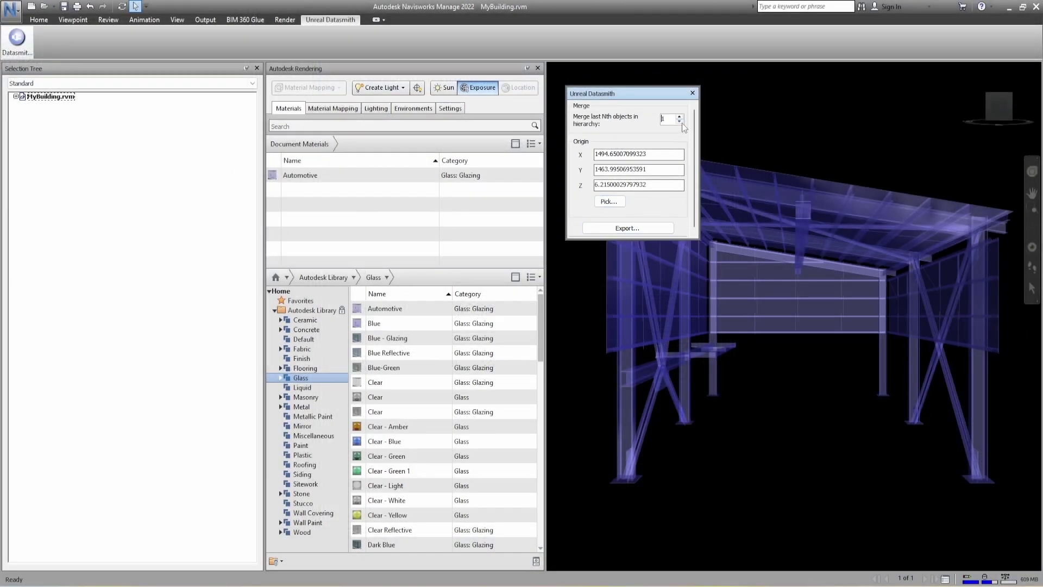
{"action": "left_click", "coordinate": [627, 228]}
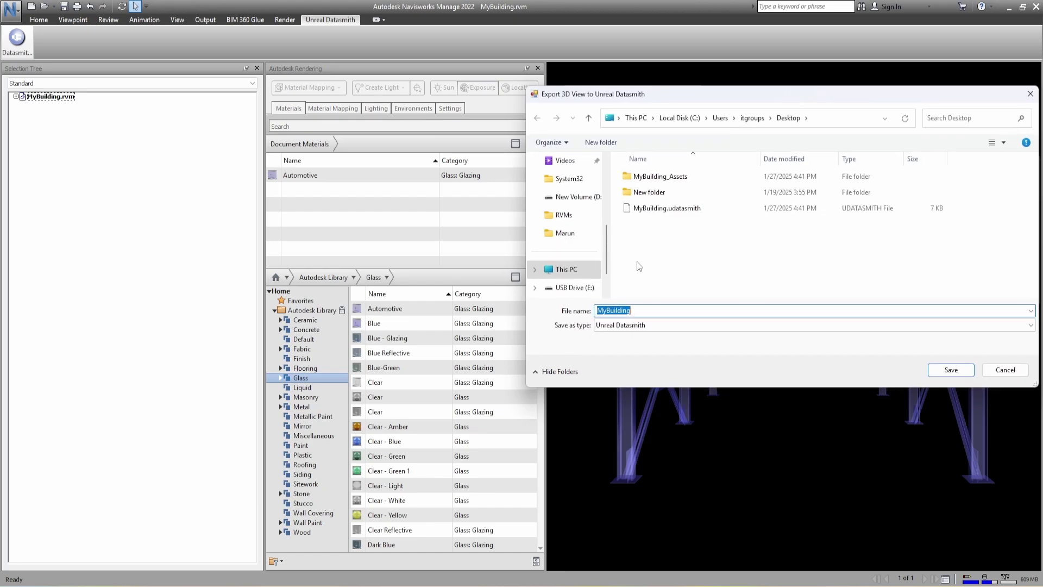
{"action": "left_click", "coordinate": [951, 369]}
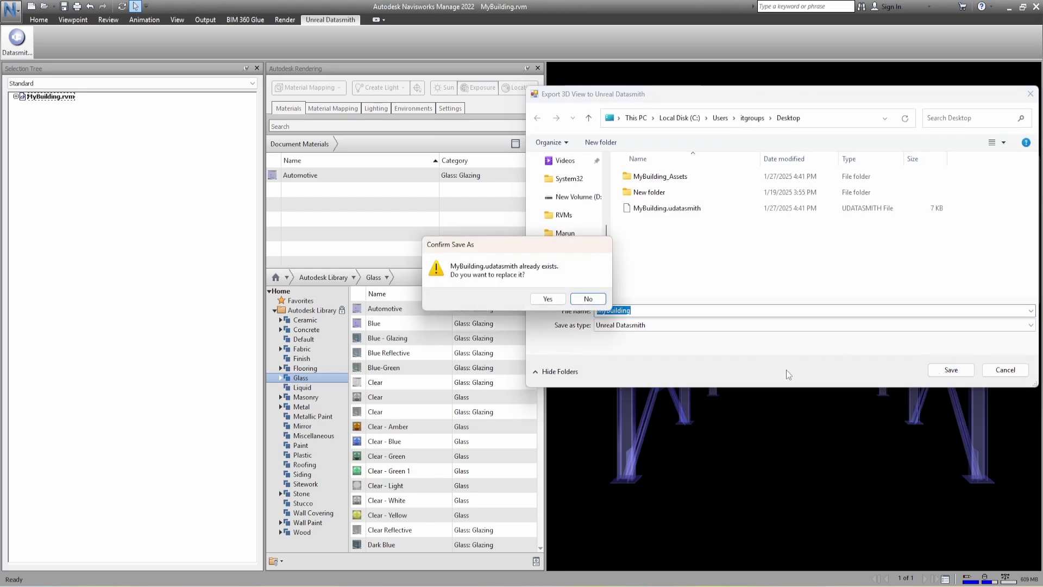
{"action": "left_click", "coordinate": [547, 299]}
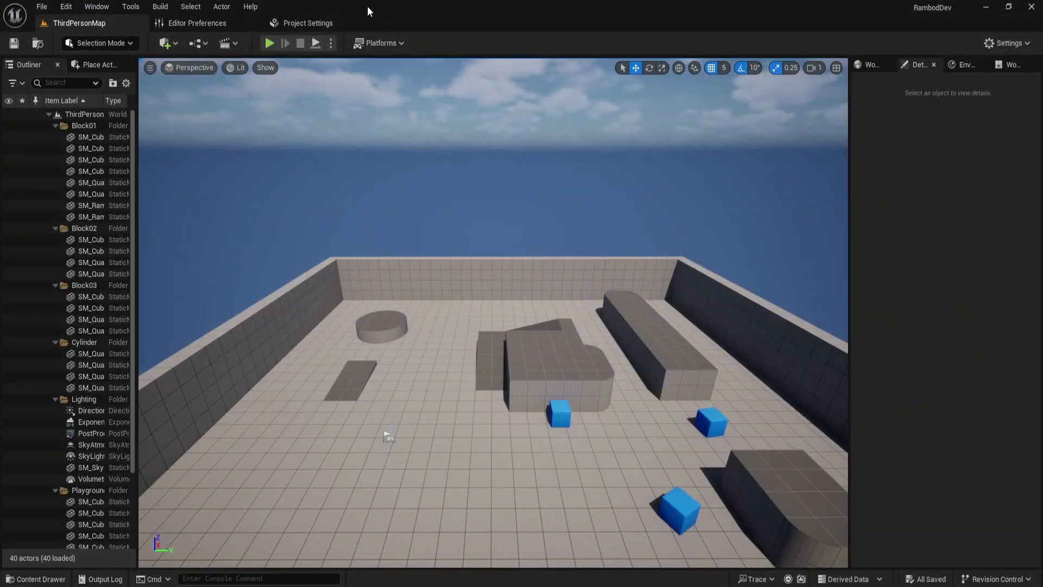
Switch to Unreal Editor, find and enable the Datasmith Importer plugin, and restart the editor
{"action": "left_click", "coordinate": [68, 7]}
{"action": "left_click", "coordinate": [91, 199]}
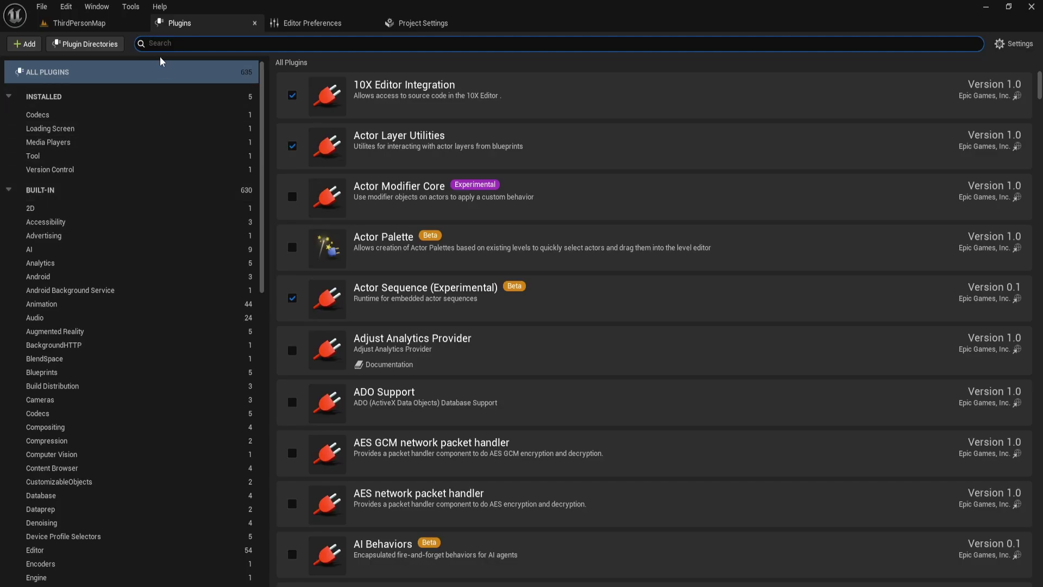
{"action": "type", "text": "Data sm"}
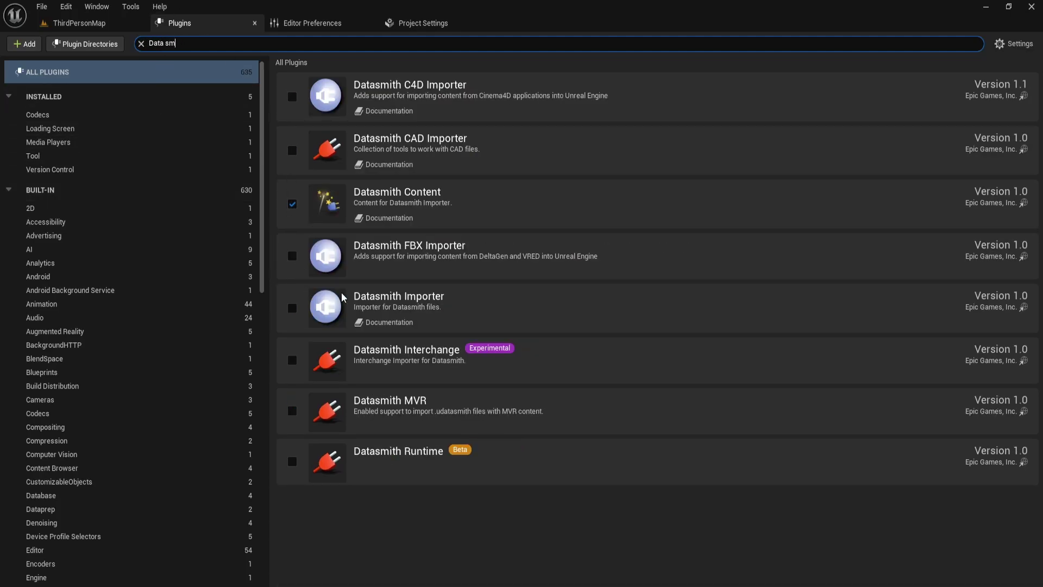
{"action": "left_click", "coordinate": [292, 309]}
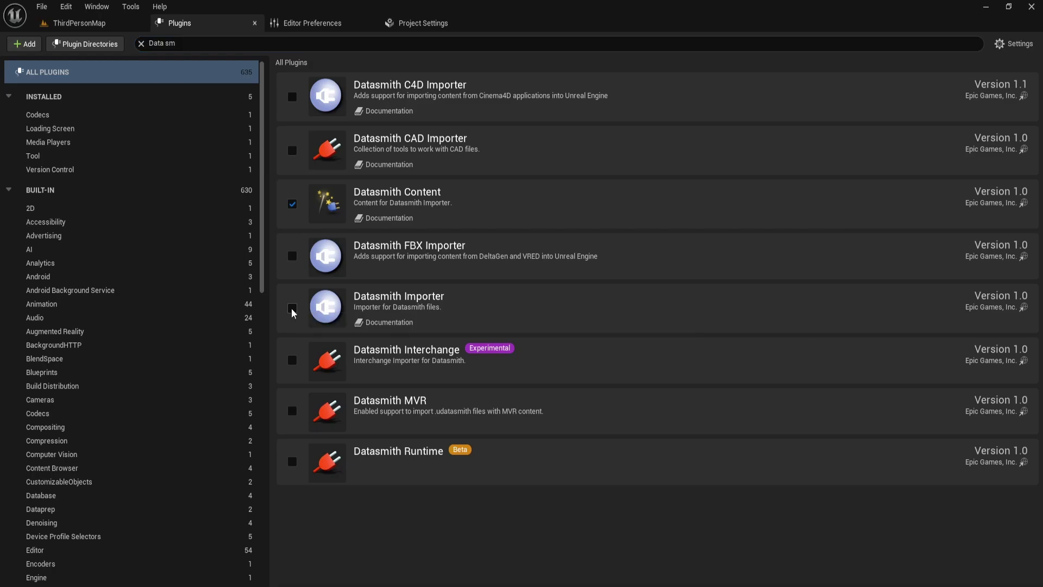
{"action": "left_click", "coordinate": [292, 309]}
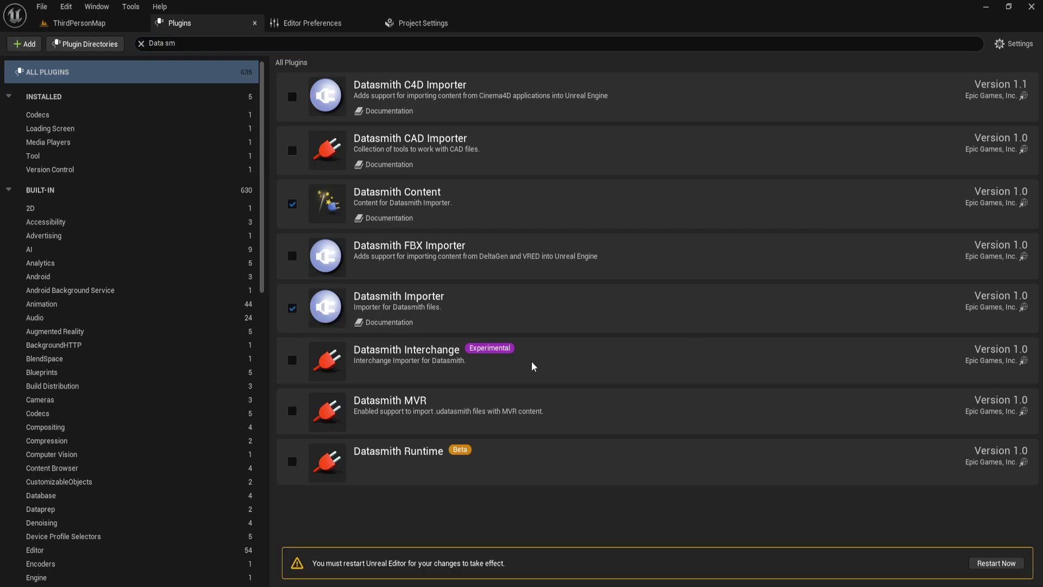
{"action": "left_click", "coordinate": [993, 563]}
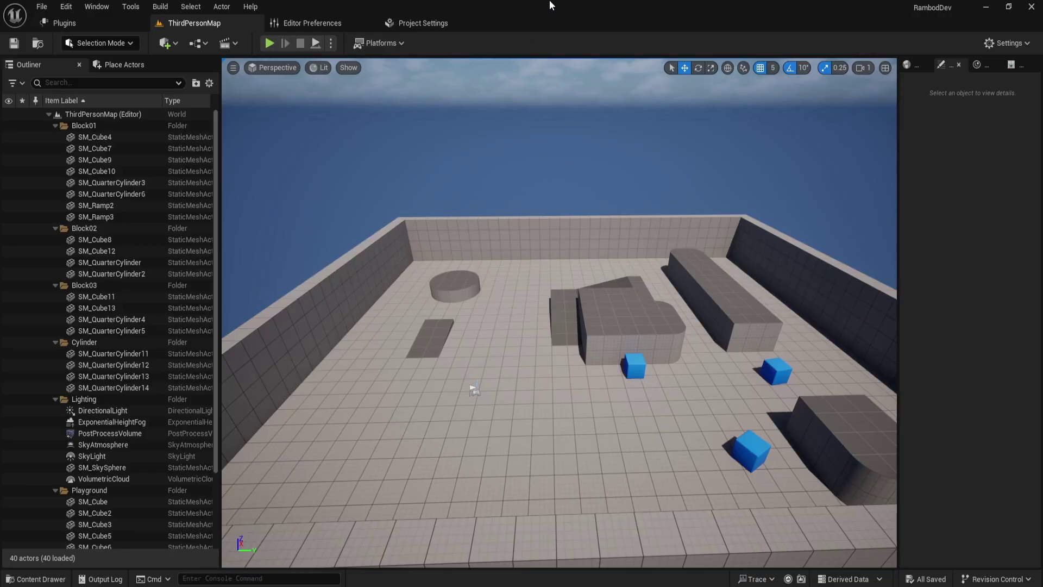
Start a Datasmith file import and choose MyBuilding.udatasmith as the source file
{"action": "left_click", "coordinate": [172, 44]}
{"action": "mouse_move", "coordinate": [185, 152]}
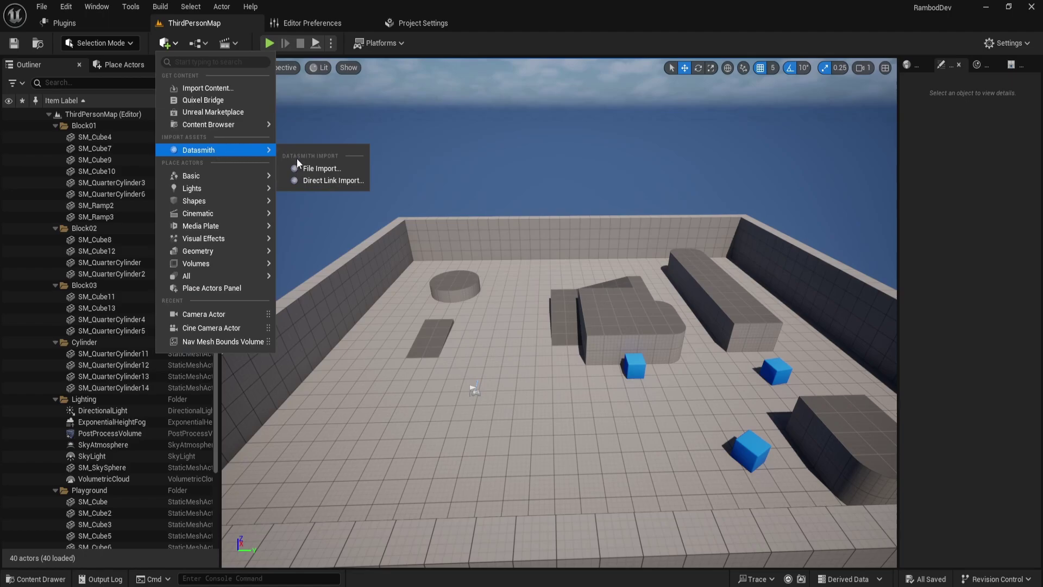
{"action": "left_click", "coordinate": [314, 170]}
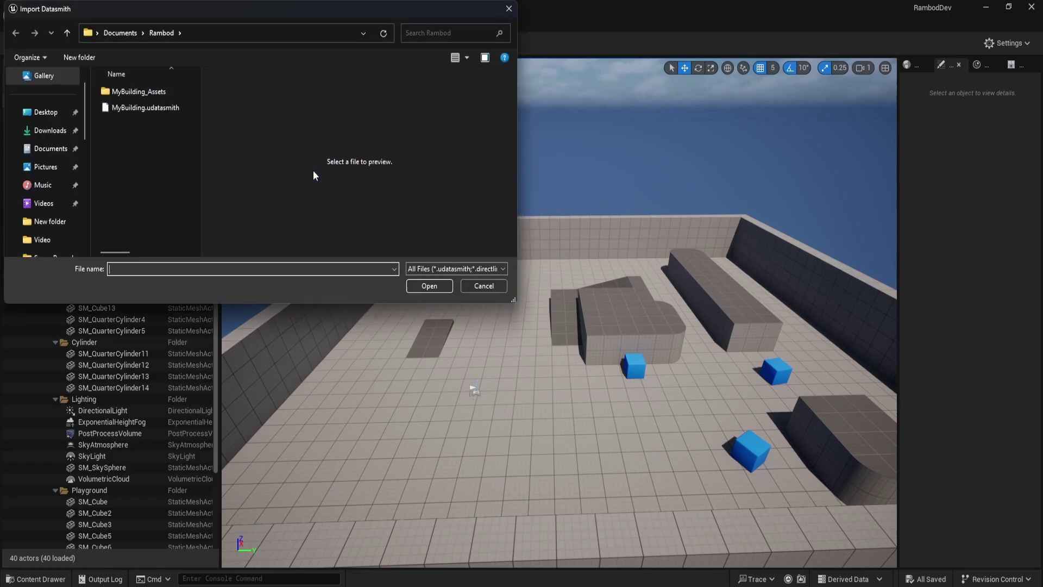
{"action": "left_click", "coordinate": [137, 108]}
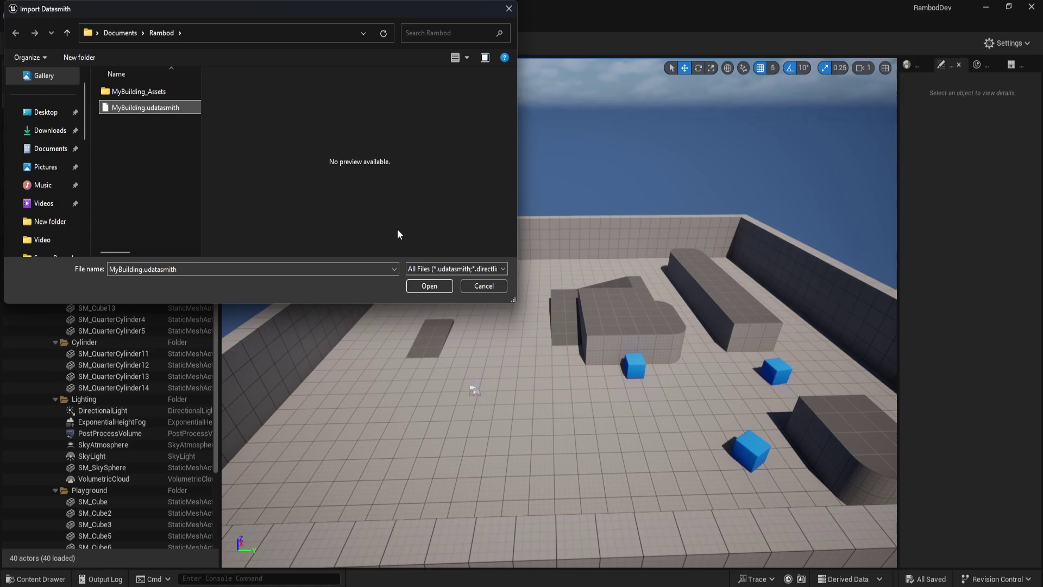
{"action": "left_click", "coordinate": [429, 286]}
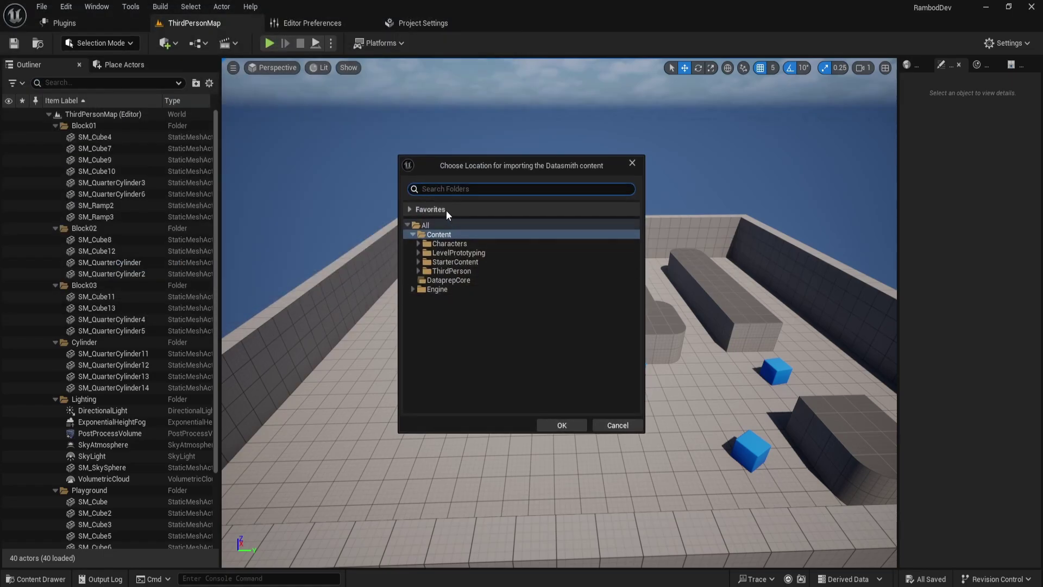
Create a folder named DataSmith under Content and use it as the import location
{"action": "right_click", "coordinate": [440, 235]}
{"action": "left_click", "coordinate": [461, 249]}
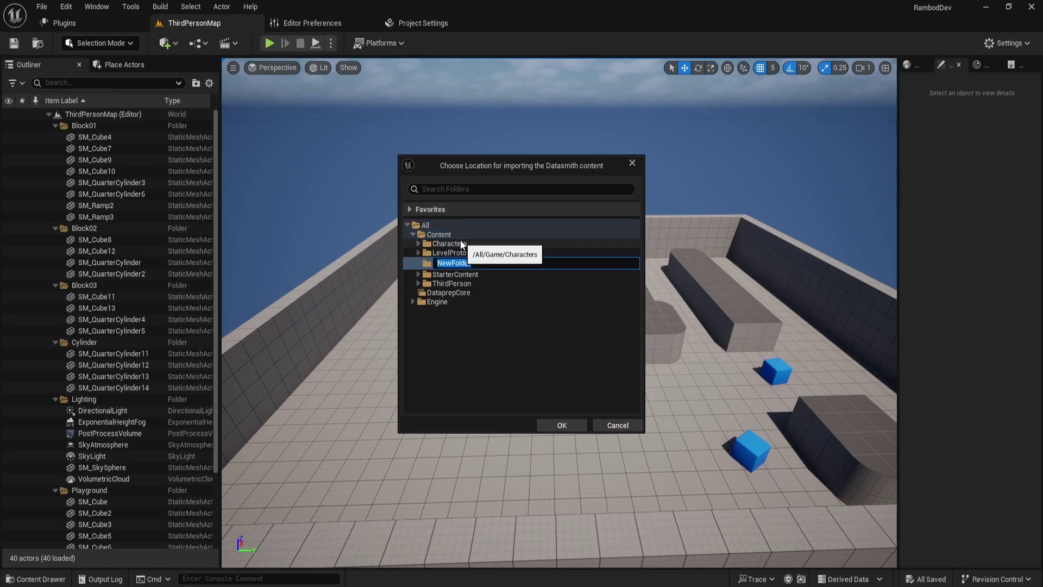
{"action": "type", "text": "DataSmith"}
{"action": "key", "text": "Return"}
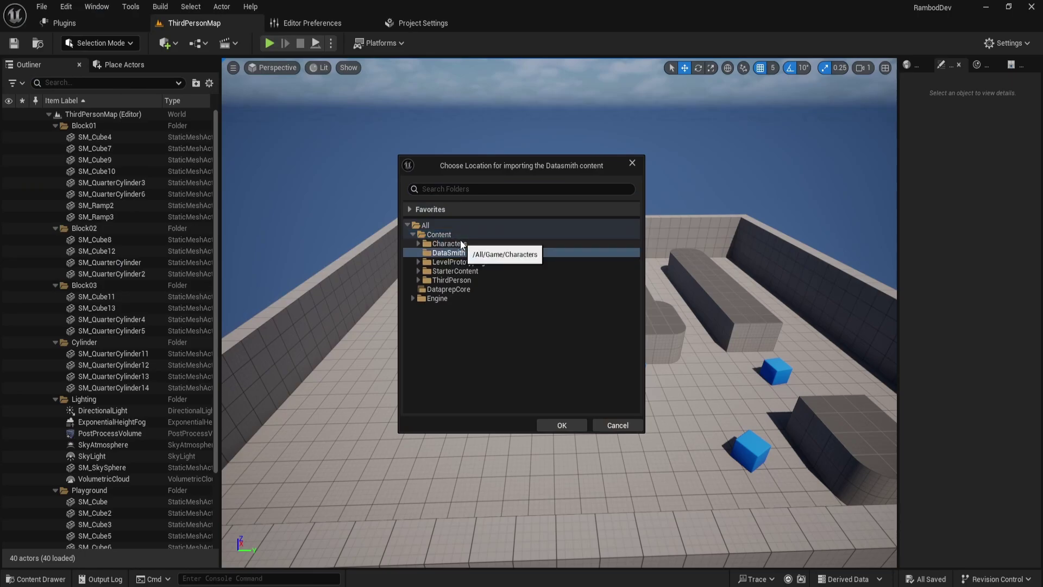
{"action": "left_click", "coordinate": [561, 425]}
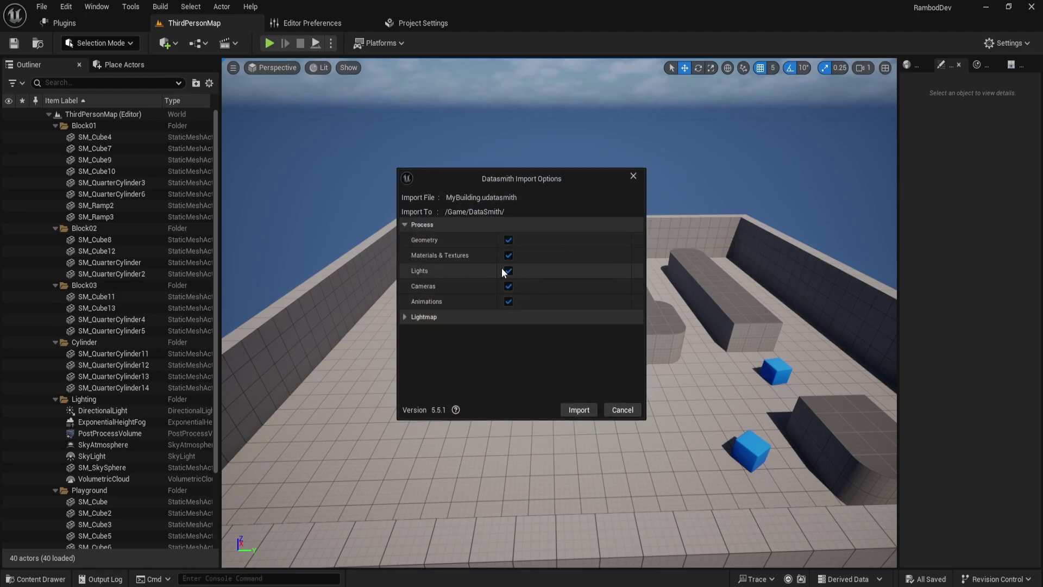
Exclude lights, cameras and animations from the Datasmith import options and import the building
{"action": "left_click", "coordinate": [508, 271]}
{"action": "left_click", "coordinate": [508, 285]}
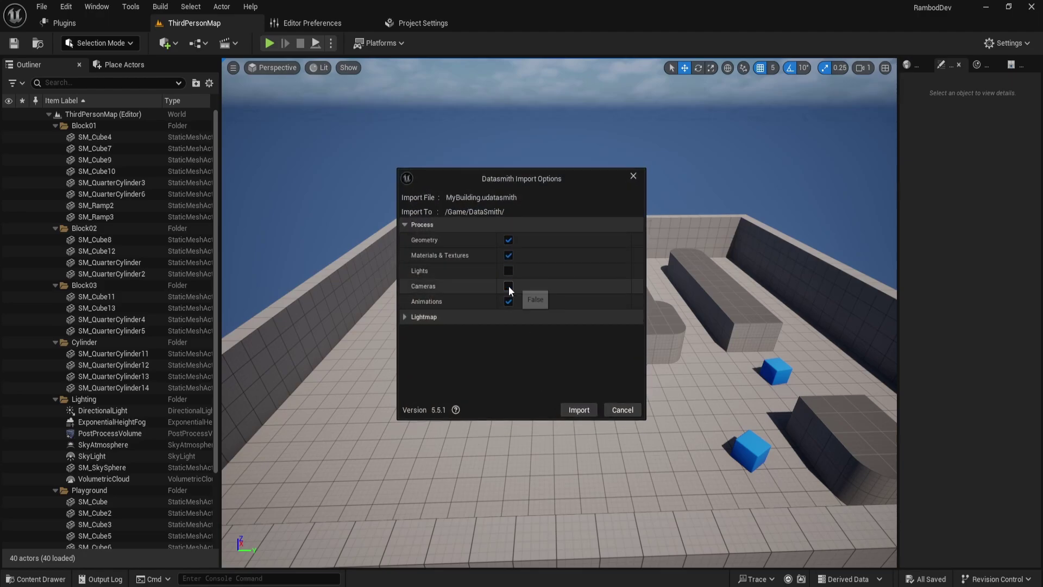
{"action": "left_click", "coordinate": [508, 301]}
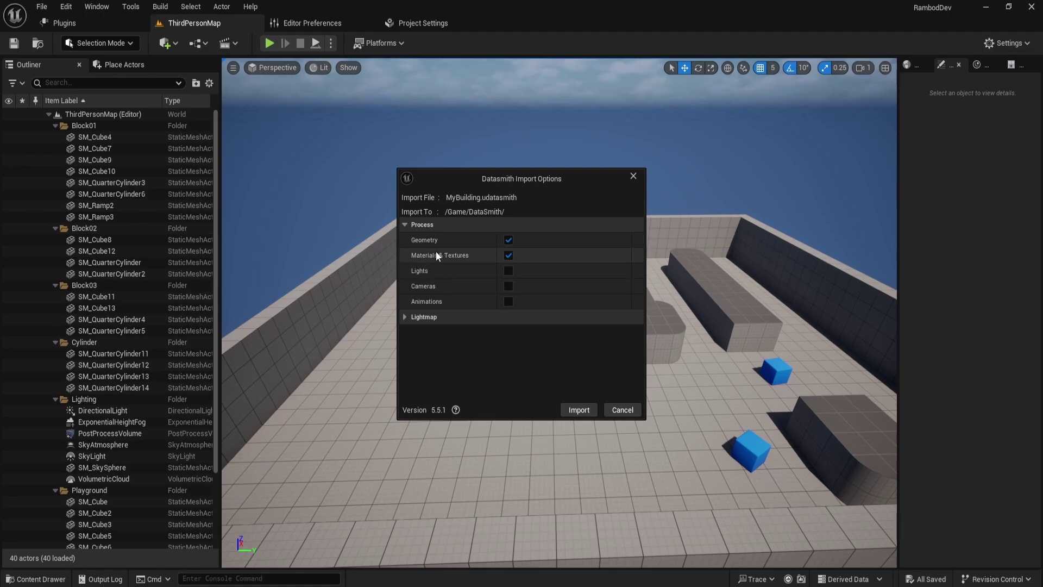
{"action": "left_click", "coordinate": [571, 409]}
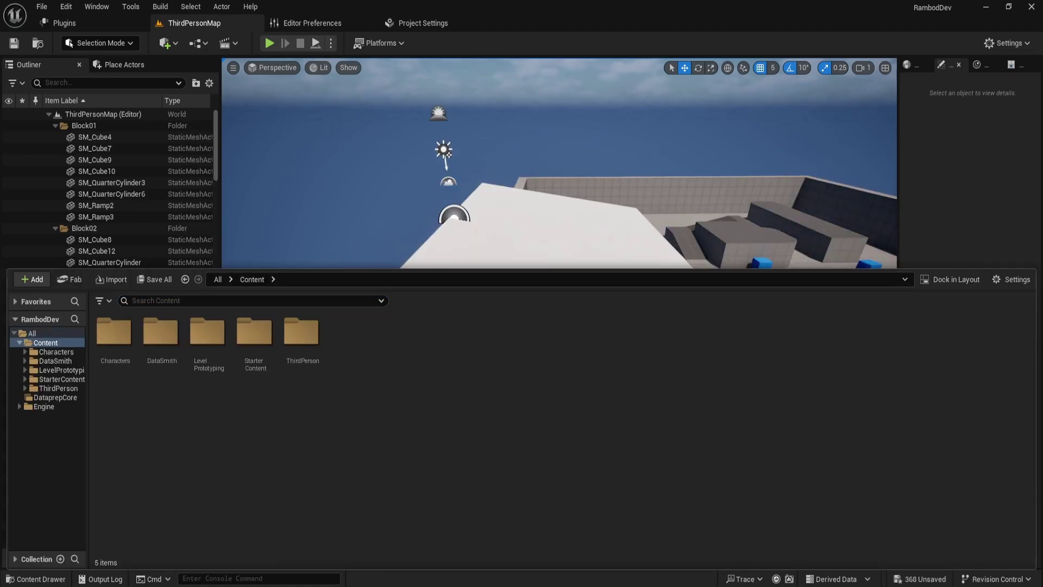
Delete the playground wall next to the imported building
{"action": "right_click_drag", "start_coordinate": [493, 343], "coordinate": [493, 344]}
{"action": "right_click_drag", "start_coordinate": [673, 311], "coordinate": [655, 193]}
{"action": "left_click", "coordinate": [674, 312]}
{"action": "key", "text": "Delete"}
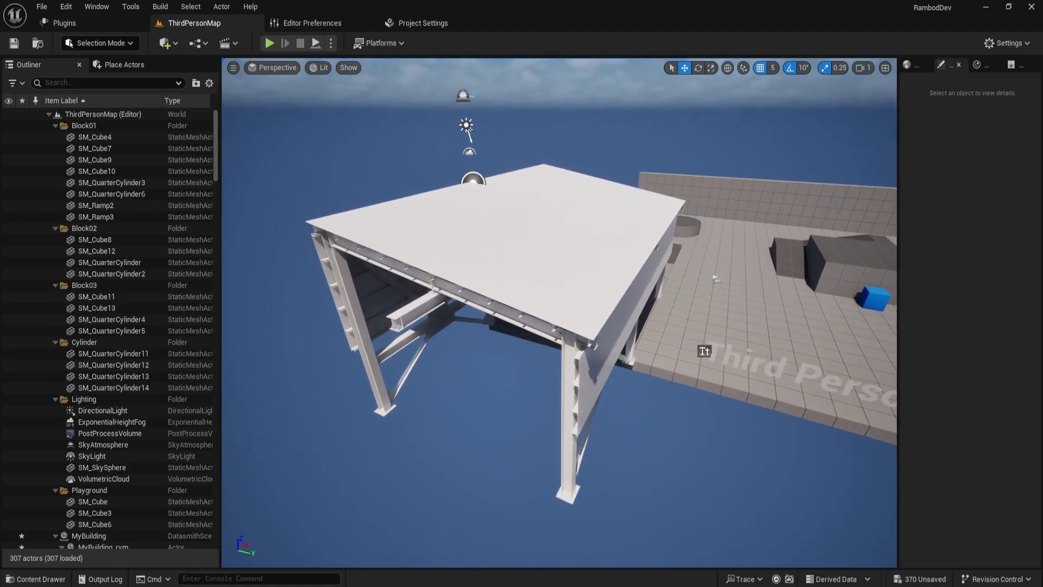
Select the building's roof panel and inspect the imported actors and the structure beneath the roof
{"action": "left_click", "coordinate": [568, 249]}
{"action": "scroll", "coordinate": [141, 320], "scroll_direction": "up", "scroll_amount": 2}
{"action": "scroll", "coordinate": [142, 321], "scroll_direction": "up", "scroll_amount": 10}
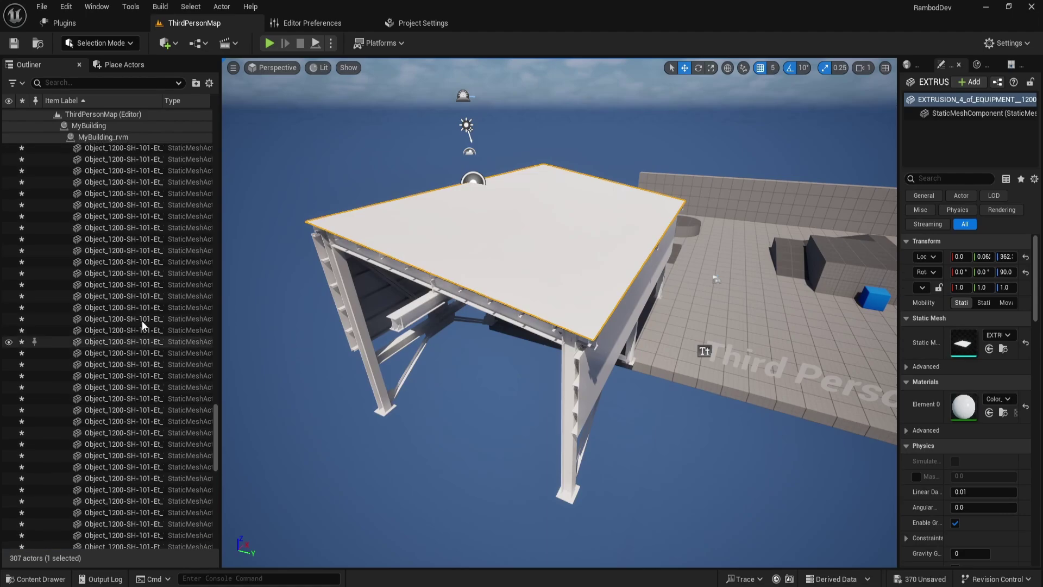
{"action": "scroll", "coordinate": [139, 321], "scroll_direction": "up", "scroll_amount": 7}
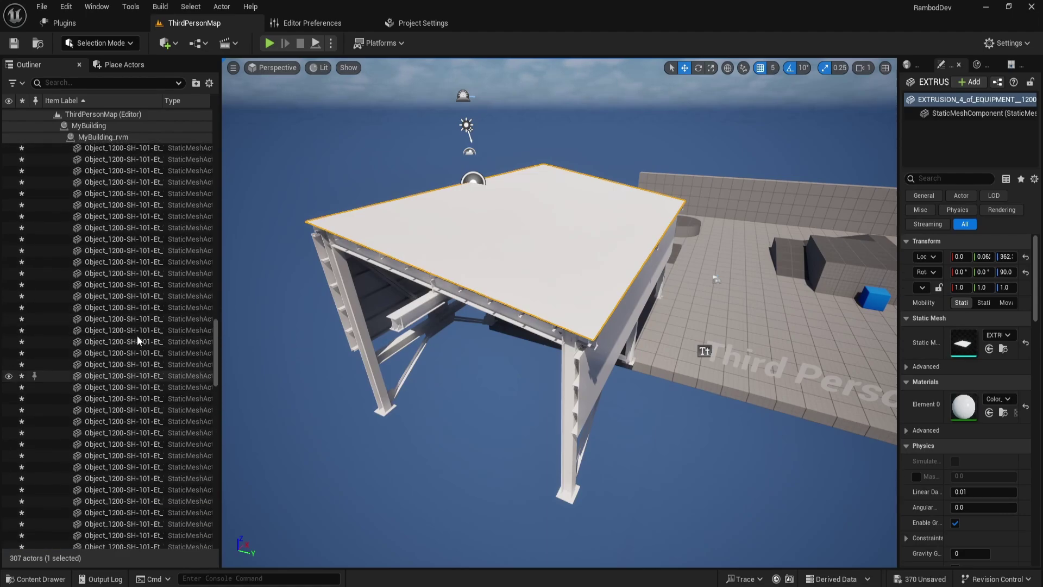
{"action": "key", "text": "f"}
{"action": "right_click_drag", "start_coordinate": [559, 313], "coordinate": [556, 277]}
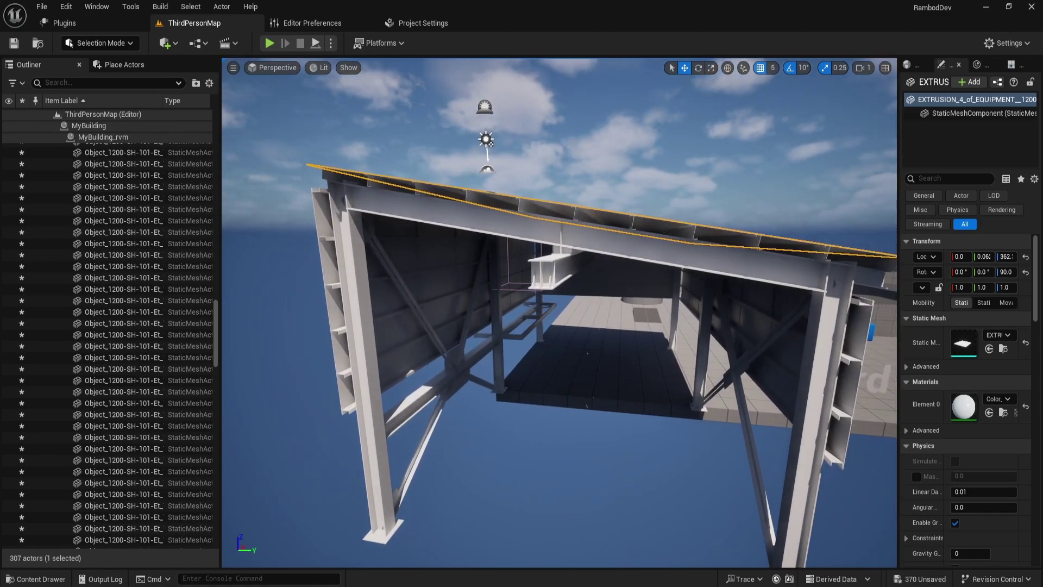